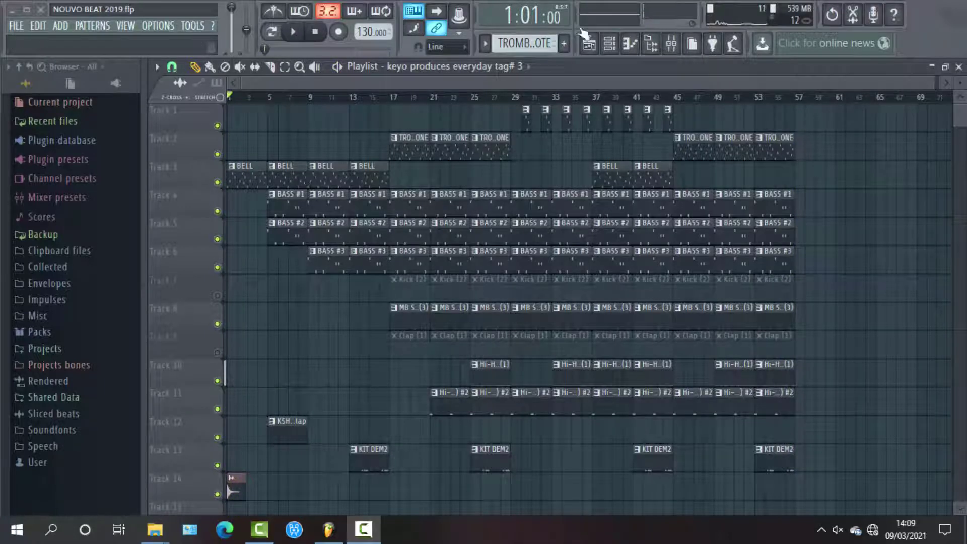
Play the TROMBONE HIGH NOTE pattern from the channel rack and inspect its notes in the piano roll.
{"action": "left_click", "coordinate": [611, 45]}
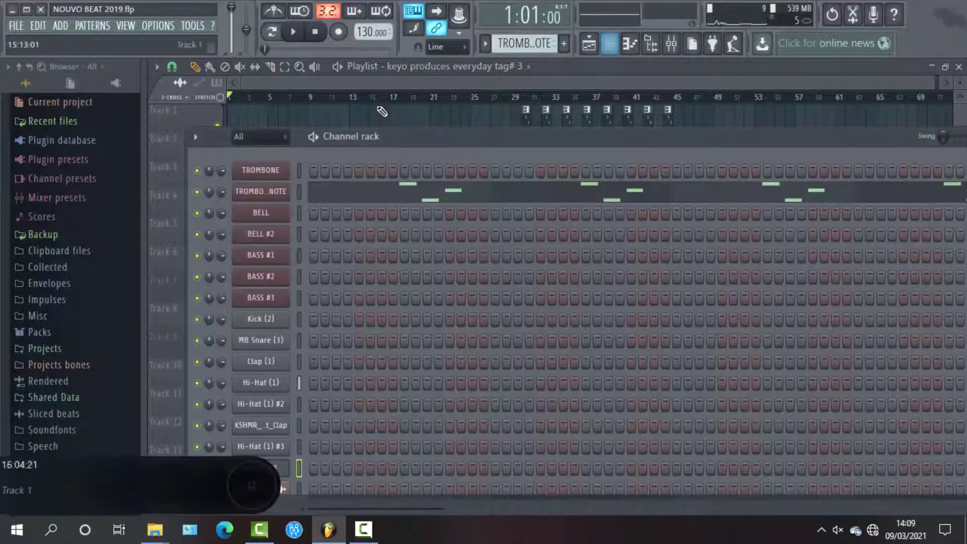
{"action": "left_click", "coordinate": [487, 44]}
{"action": "left_click", "coordinate": [497, 75]}
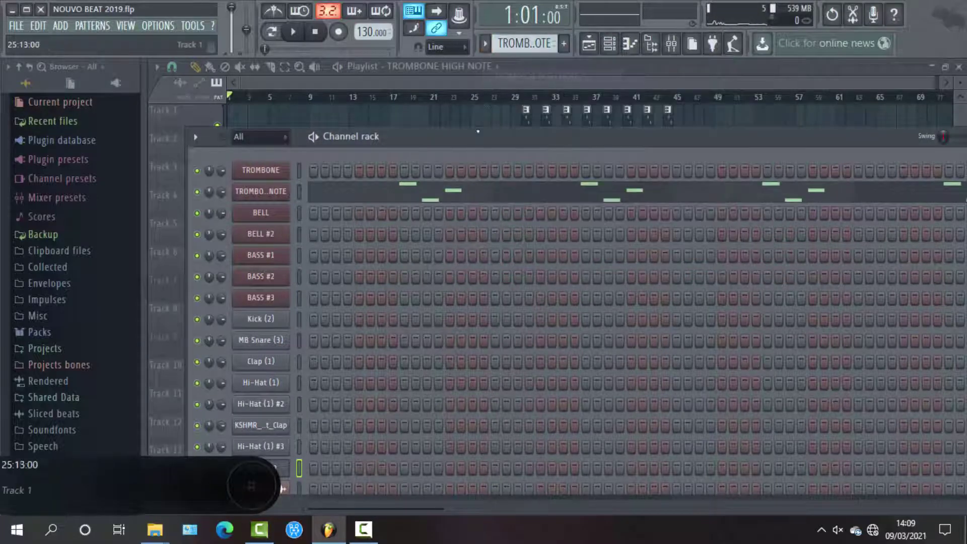
{"action": "left_click_drag", "start_coordinate": [478, 132], "coordinate": [389, 98]}
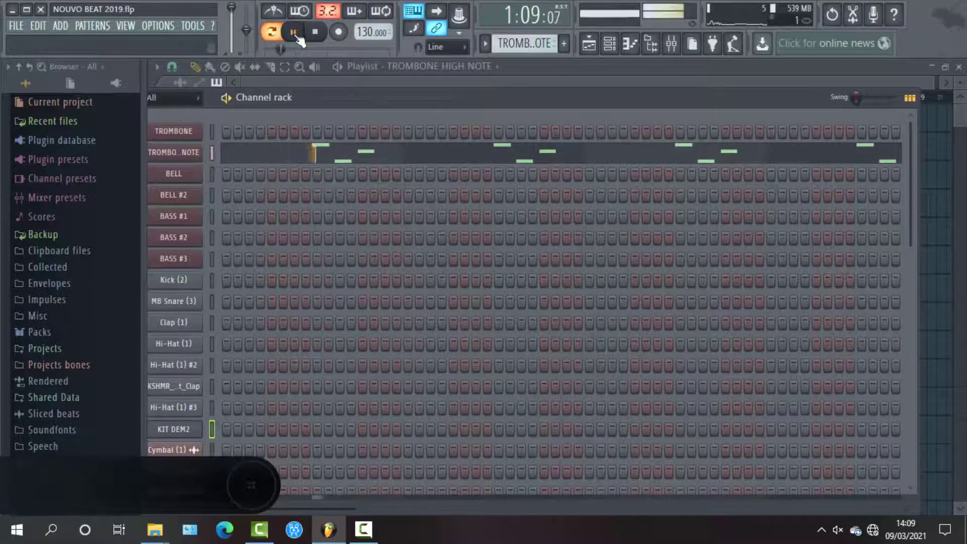
{"action": "key", "text": "XF86AudioRaiseVolume"}
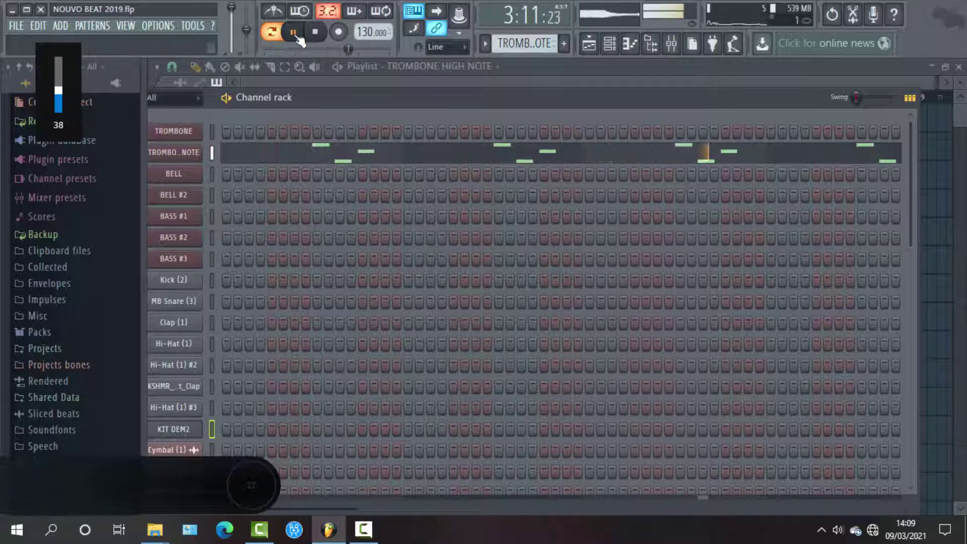
{"action": "left_click", "coordinate": [418, 161]}
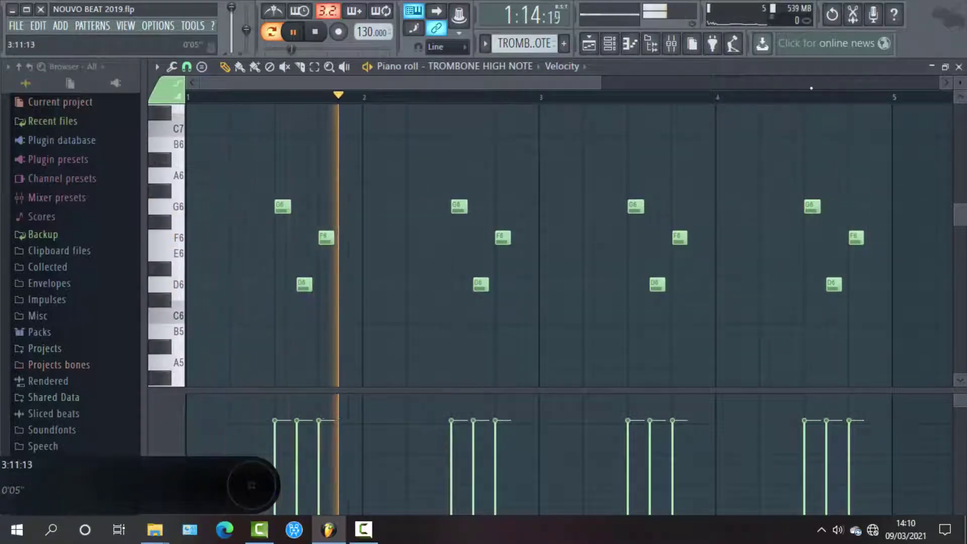
{"action": "left_click", "coordinate": [959, 67]}
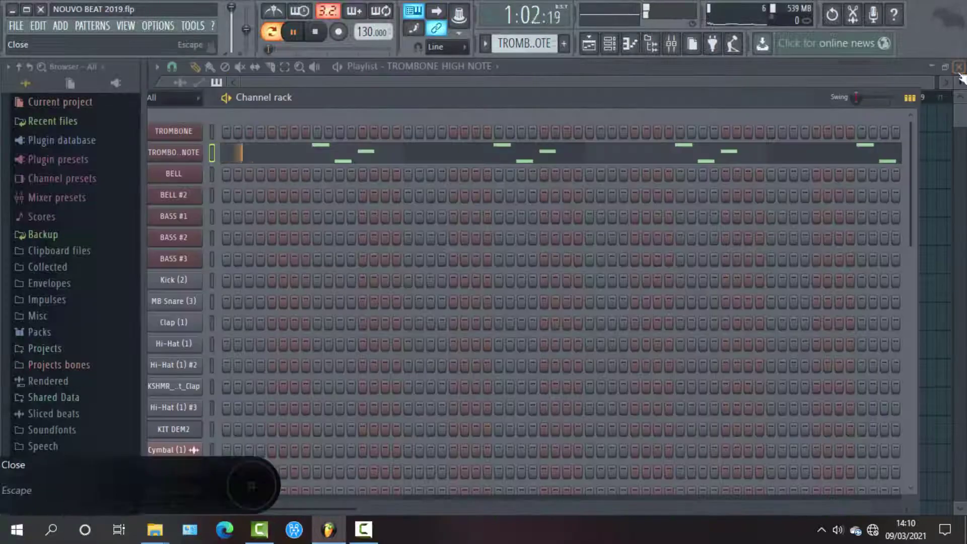
Switch to the TROMBONE pattern and inspect its notes in the piano roll while it plays.
{"action": "left_click", "coordinate": [485, 44]}
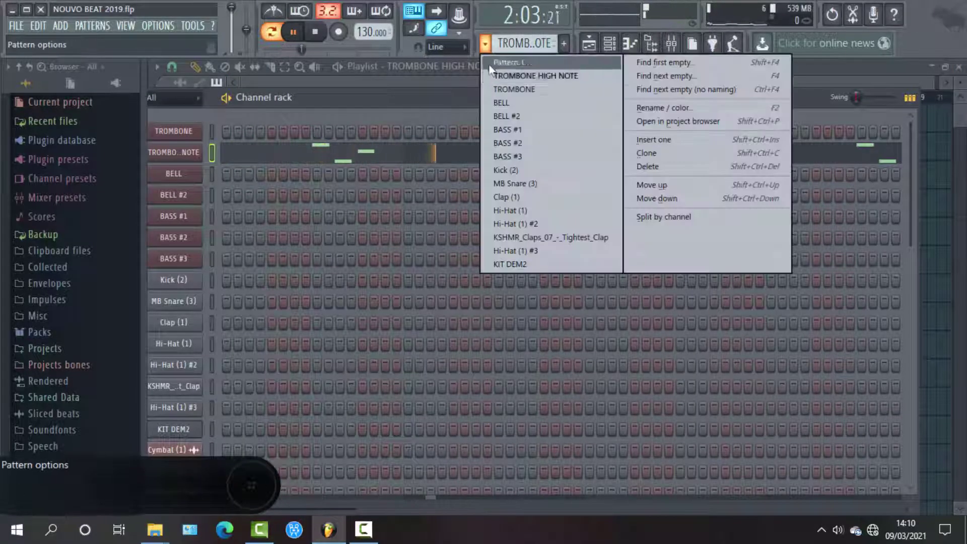
{"action": "left_click", "coordinate": [492, 89]}
{"action": "left_click", "coordinate": [406, 137]}
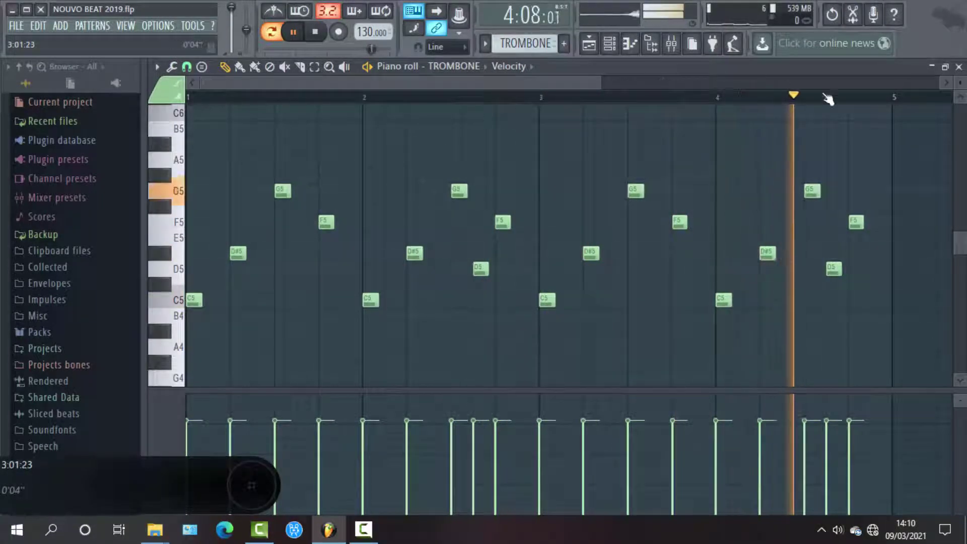
{"action": "left_click", "coordinate": [960, 70]}
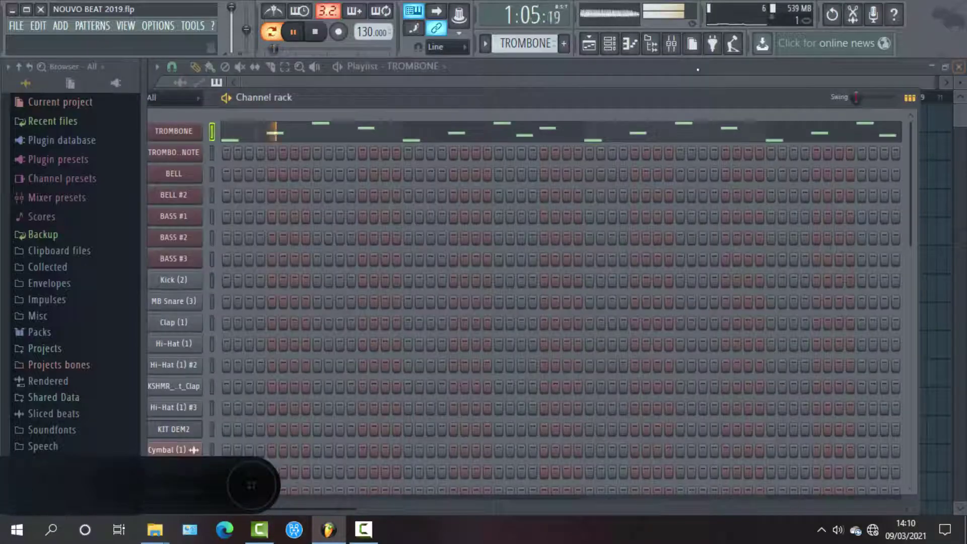
Select the BELL pattern, view its melody in the piano roll, and return to the channel rack.
{"action": "left_click", "coordinate": [485, 43]}
{"action": "left_click", "coordinate": [494, 102]}
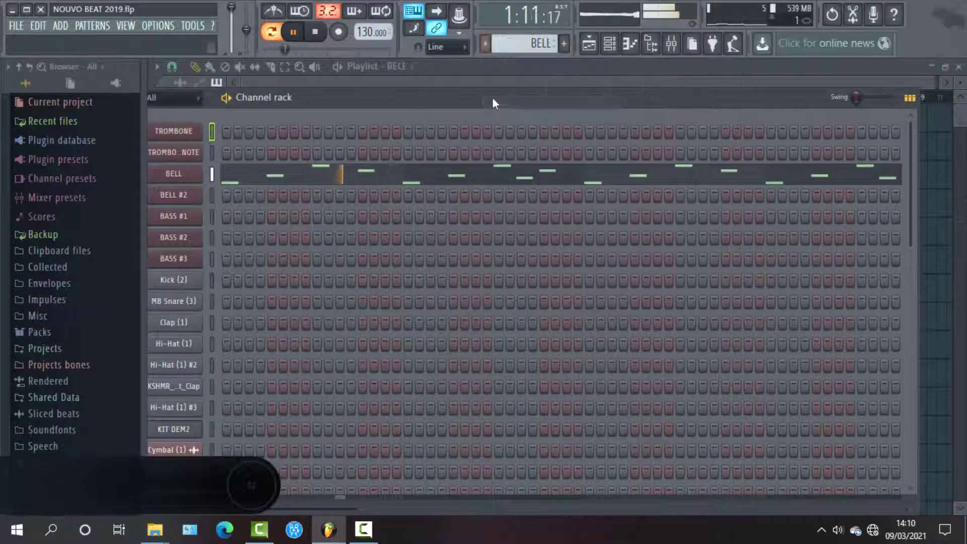
{"action": "left_click", "coordinate": [404, 175]}
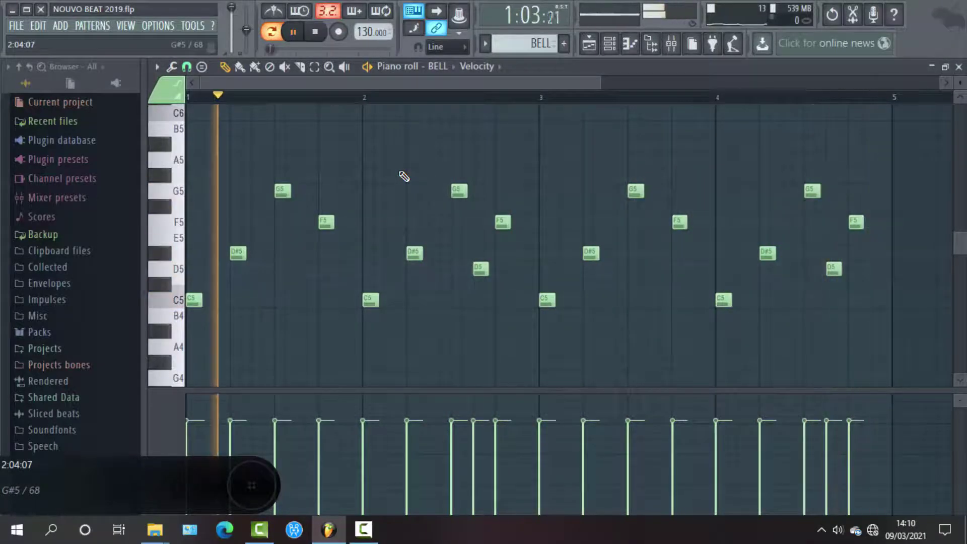
{"action": "key", "text": "F6"}
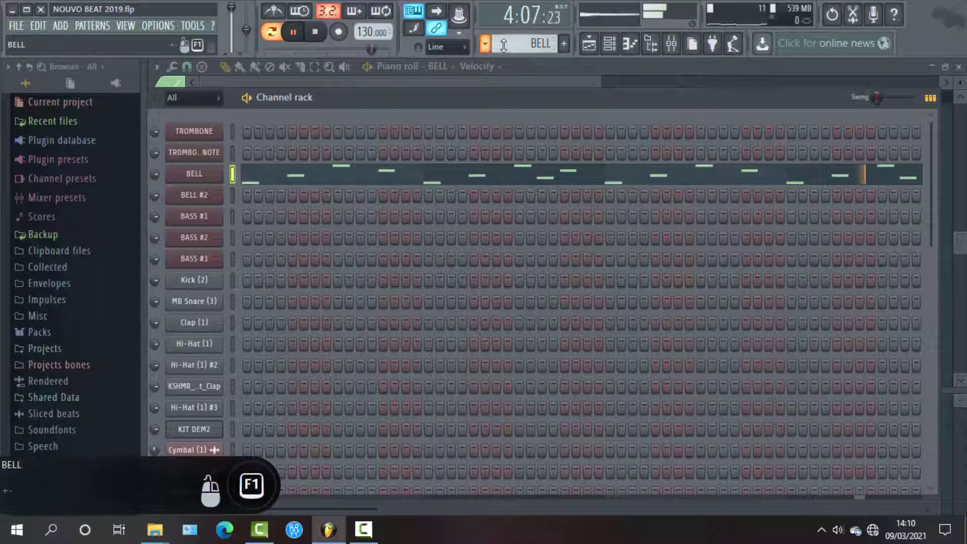
Switch to the BELL #2 pattern and inspect its notes in the piano roll.
{"action": "scroll", "coordinate": [529, 43], "scroll_direction": "down", "scroll_amount": 1}
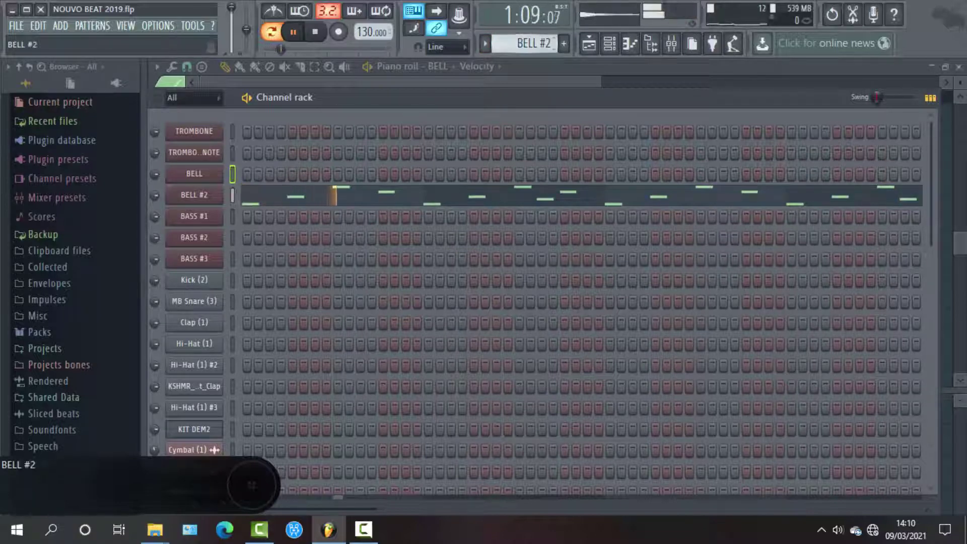
{"action": "left_click", "coordinate": [356, 193]}
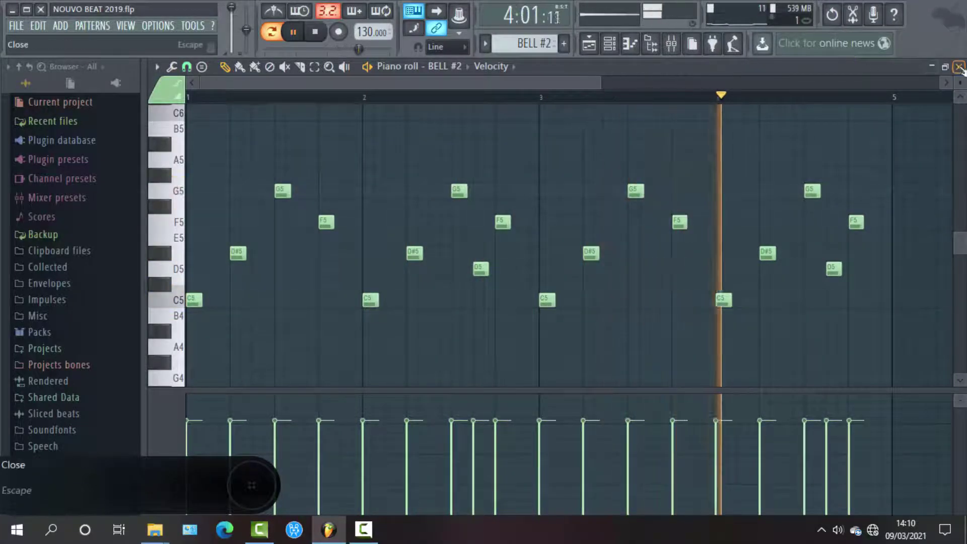
{"action": "left_click", "coordinate": [933, 66]}
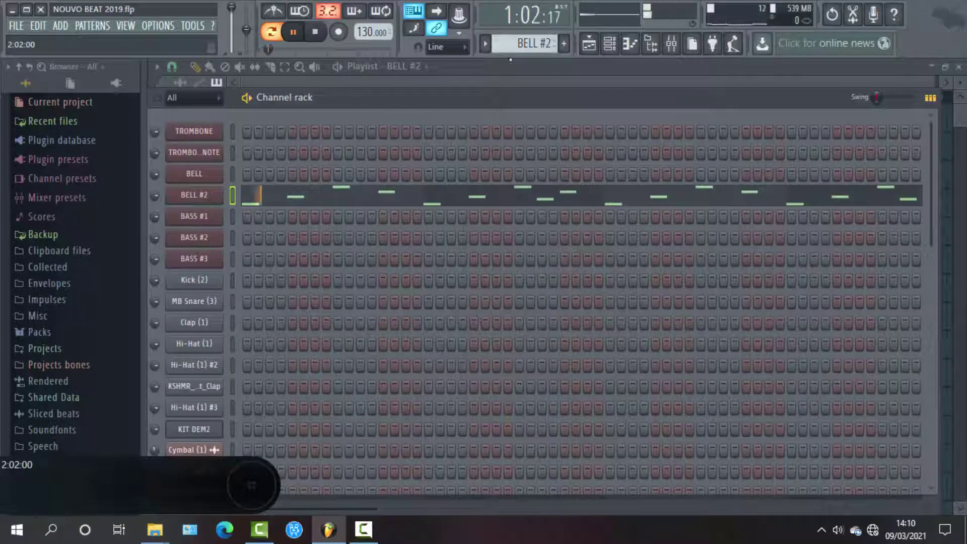
Switch to the BASS #1 pattern and inspect its notes in the piano roll during playback.
{"action": "key", "text": "KP_Add"}
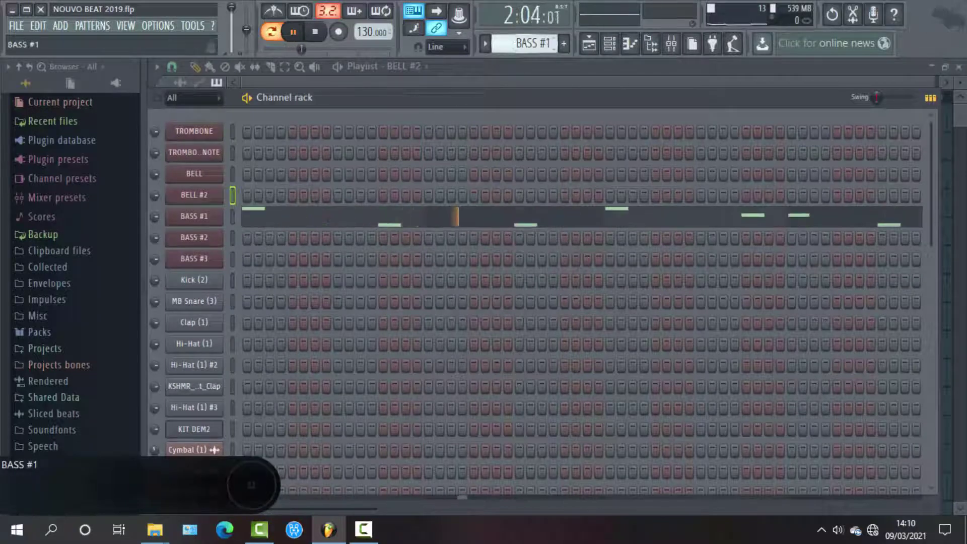
{"action": "left_click", "coordinate": [423, 218]}
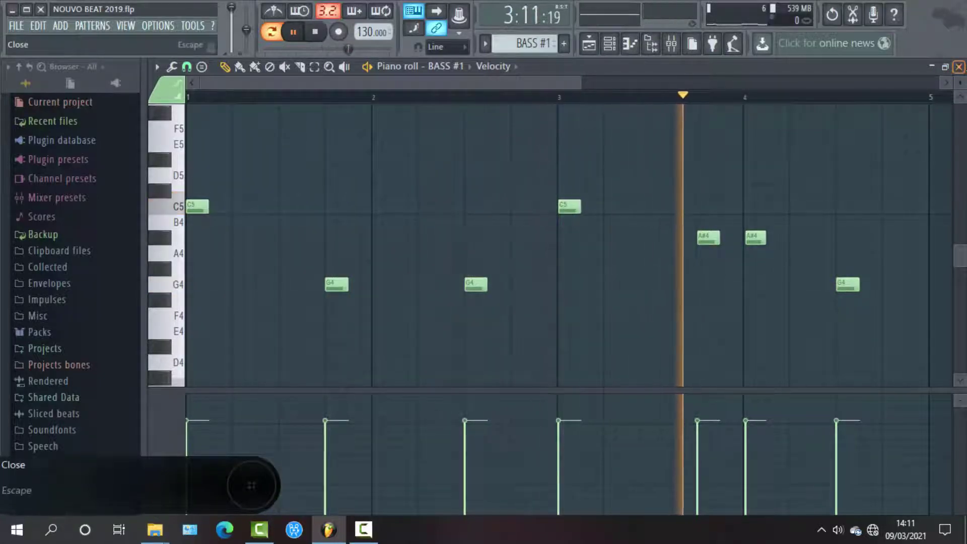
{"action": "left_click", "coordinate": [959, 67]}
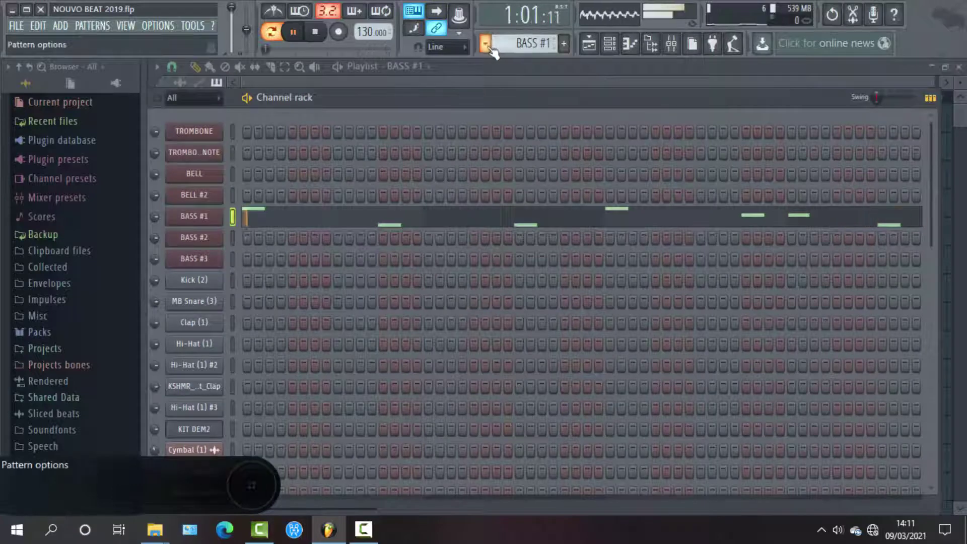
Select the BASS #2 pattern and examine its bass line in the piano roll.
{"action": "left_click", "coordinate": [510, 44]}
{"action": "left_click", "coordinate": [497, 144]}
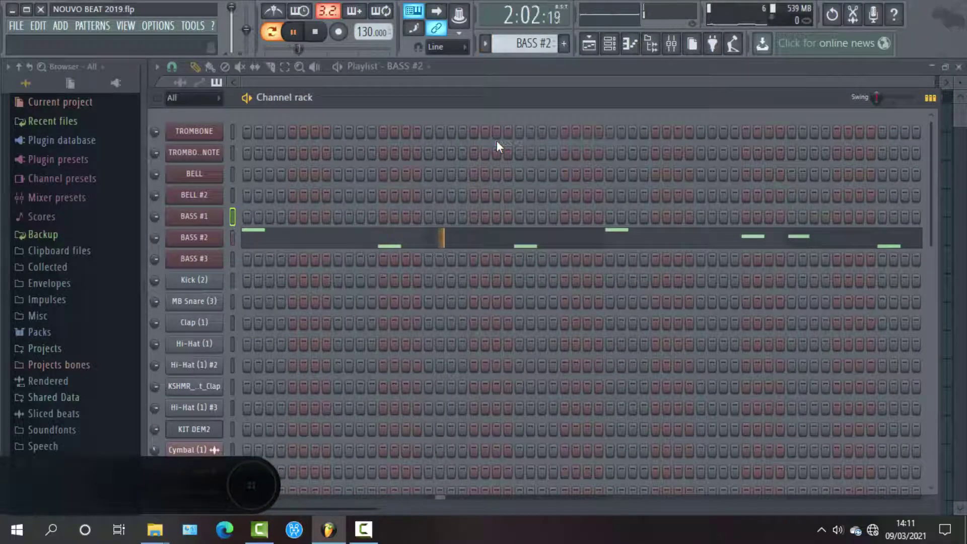
{"action": "left_click", "coordinate": [470, 250]}
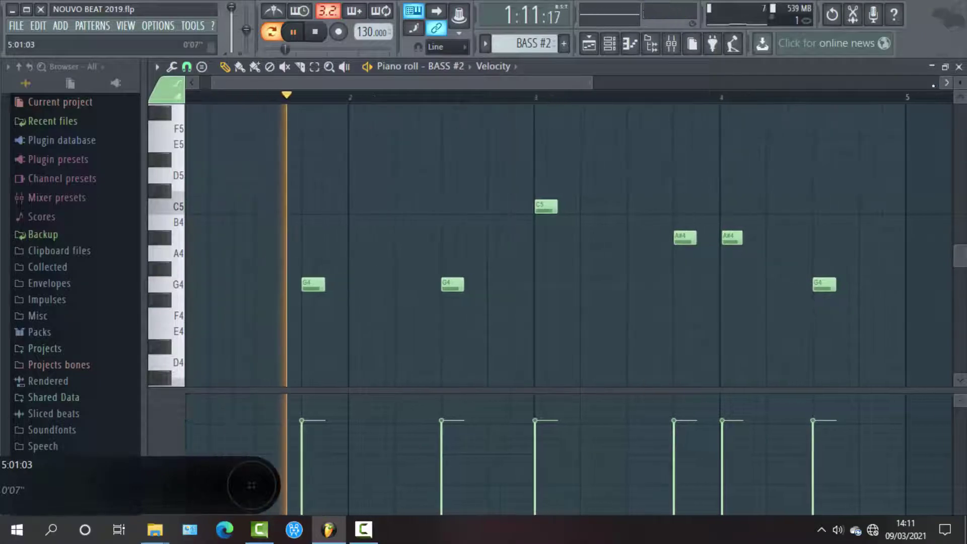
{"action": "left_click", "coordinate": [960, 66]}
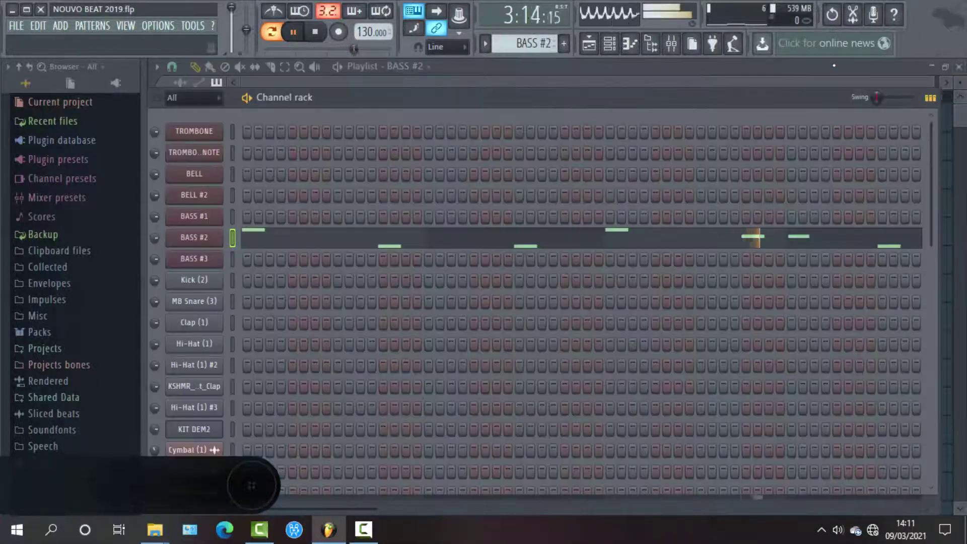
Audition the BASS #3 pattern and the Kick (2) pattern in the channel rack.
{"action": "left_click", "coordinate": [486, 47]}
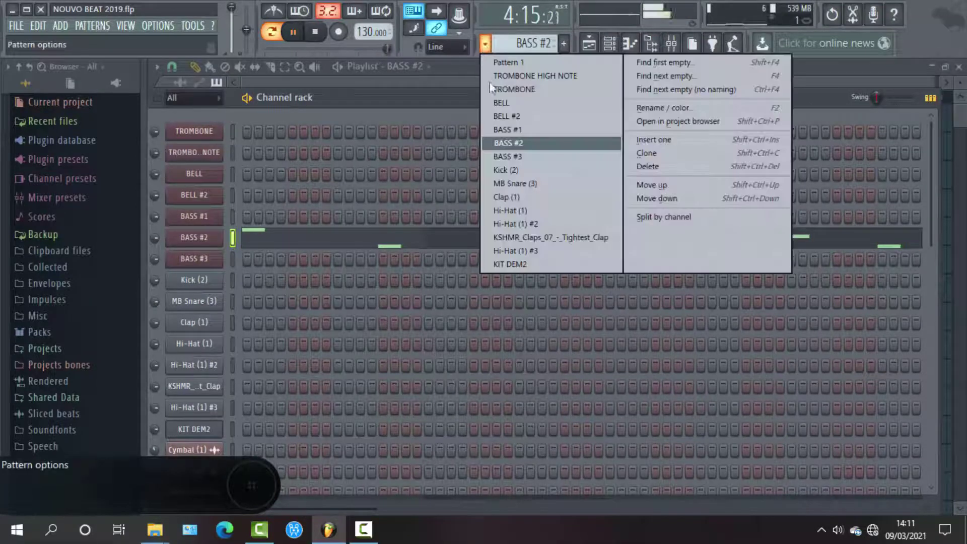
{"action": "left_click", "coordinate": [507, 156]}
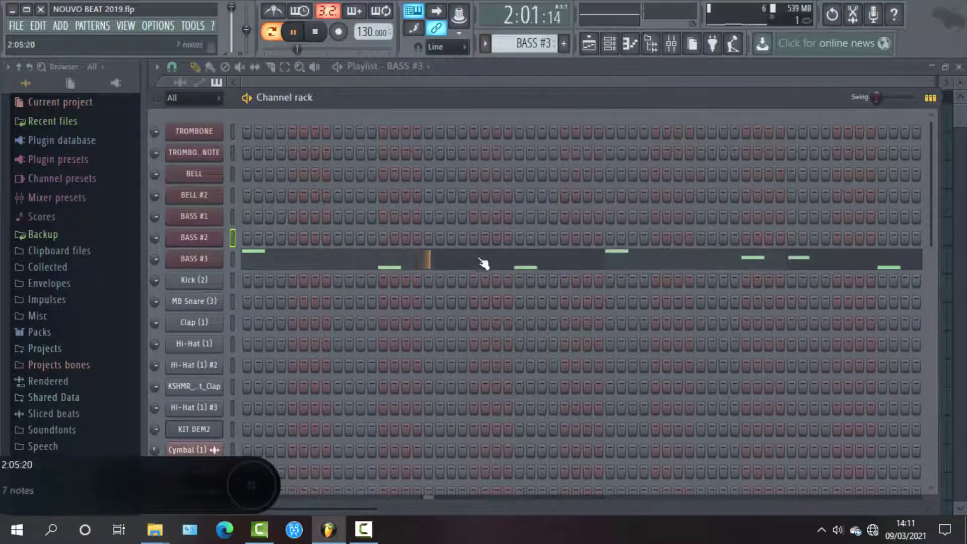
{"action": "left_click", "coordinate": [483, 50]}
{"action": "left_click", "coordinate": [500, 168]}
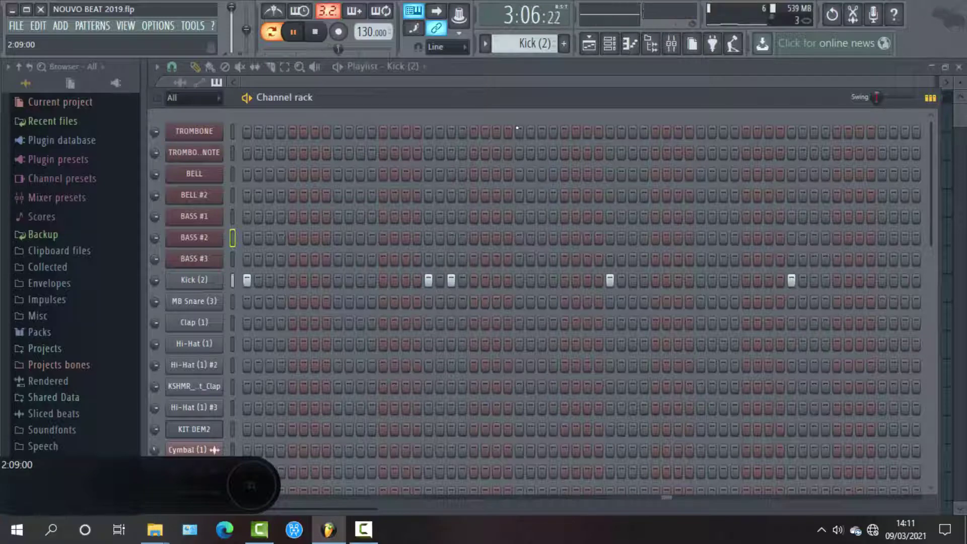
Audition the MB Snare (3), KSHMR_Claps_07_-_Tightest_Clap and Hi-Hat (1) #3 patterns one after another in the channel rack.
{"action": "left_click", "coordinate": [487, 47]}
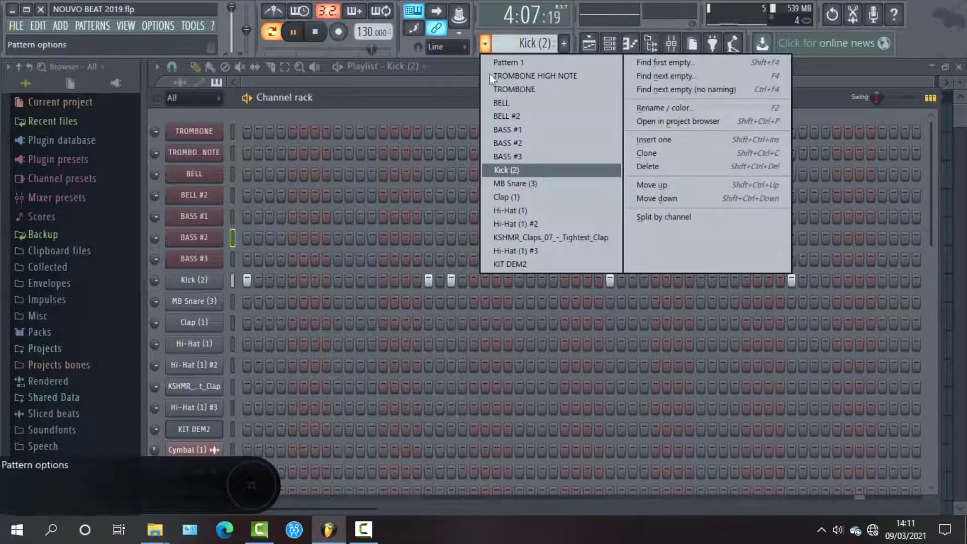
{"action": "left_click", "coordinate": [501, 182]}
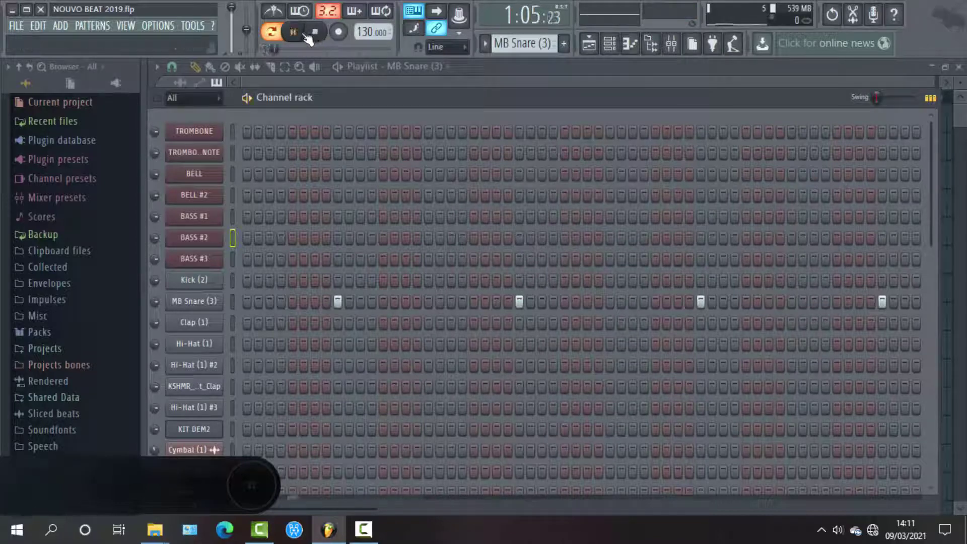
{"action": "left_click", "coordinate": [486, 46]}
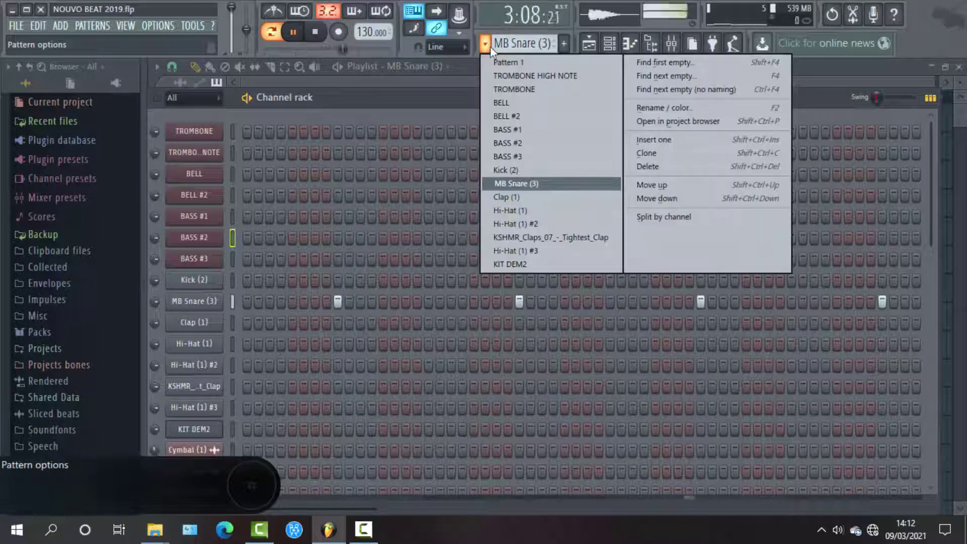
{"action": "left_click", "coordinate": [533, 237]}
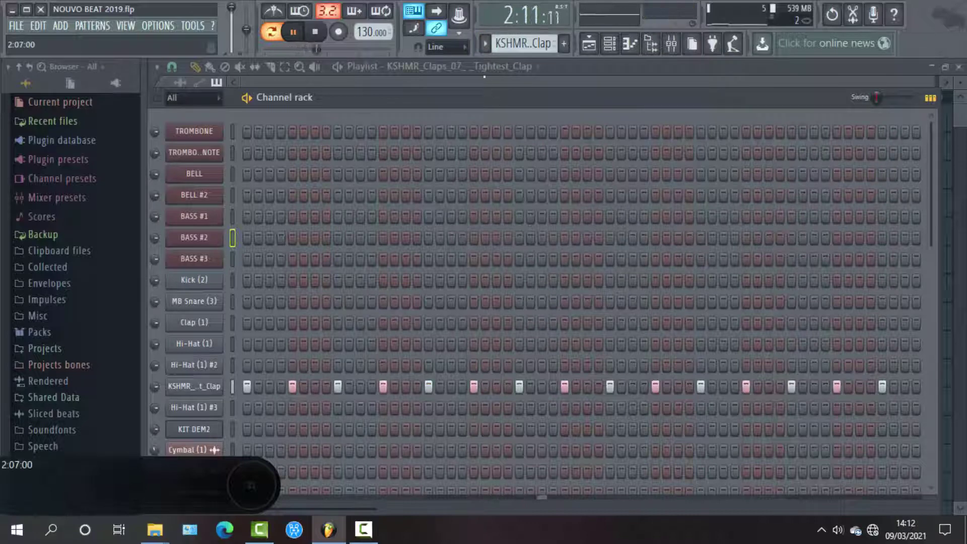
{"action": "left_click", "coordinate": [485, 46]}
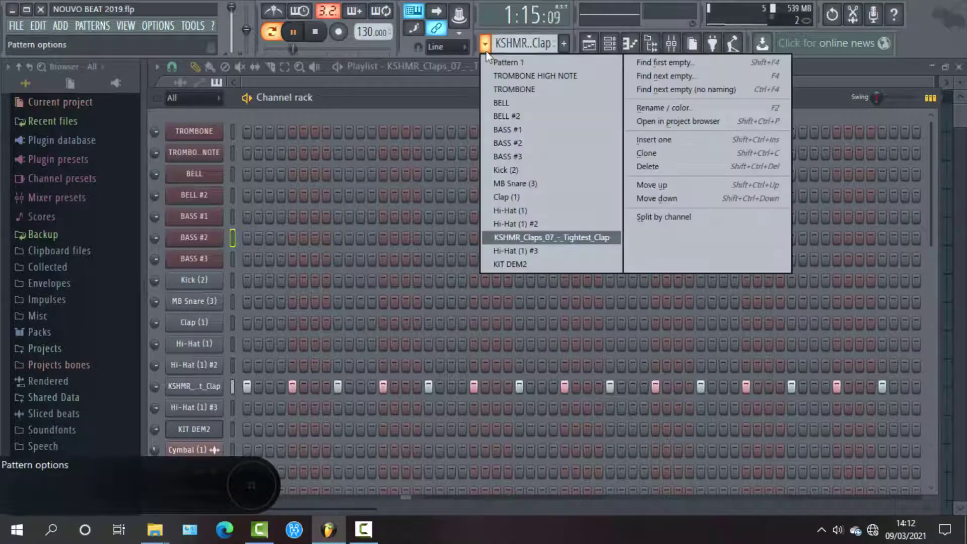
{"action": "left_click", "coordinate": [520, 251]}
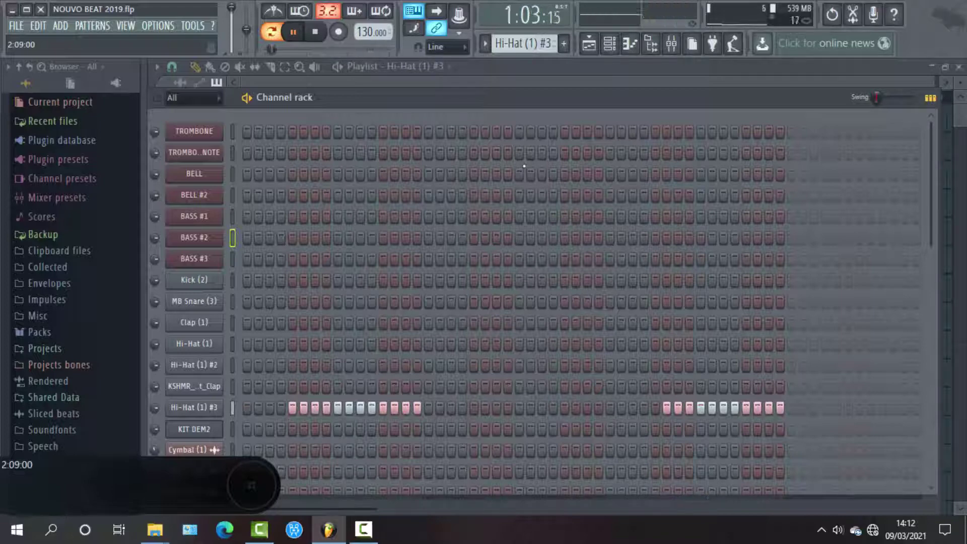
Select the KIT DEM2 pattern and inspect its notes in the piano roll.
{"action": "left_click", "coordinate": [486, 45]}
{"action": "left_click", "coordinate": [525, 264]}
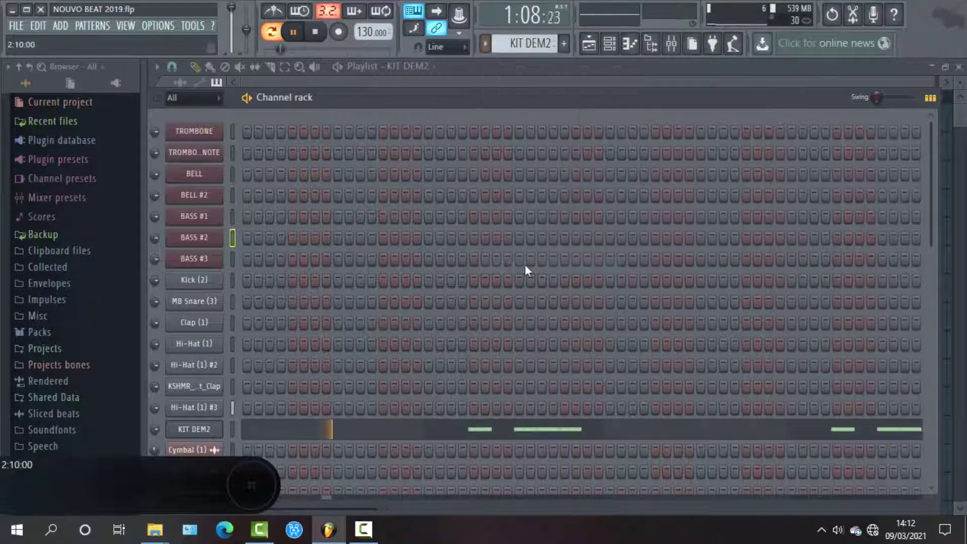
{"action": "left_click", "coordinate": [558, 434]}
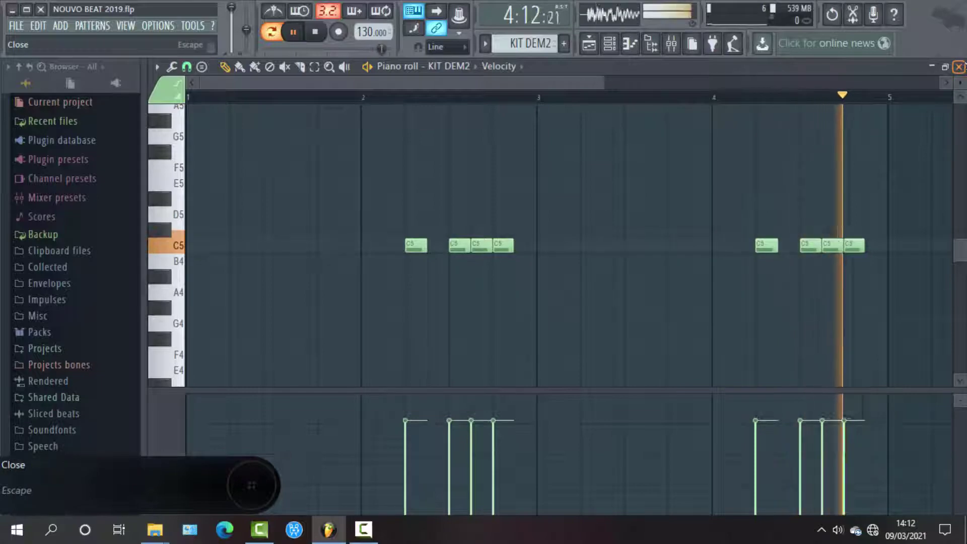
{"action": "left_click", "coordinate": [959, 67]}
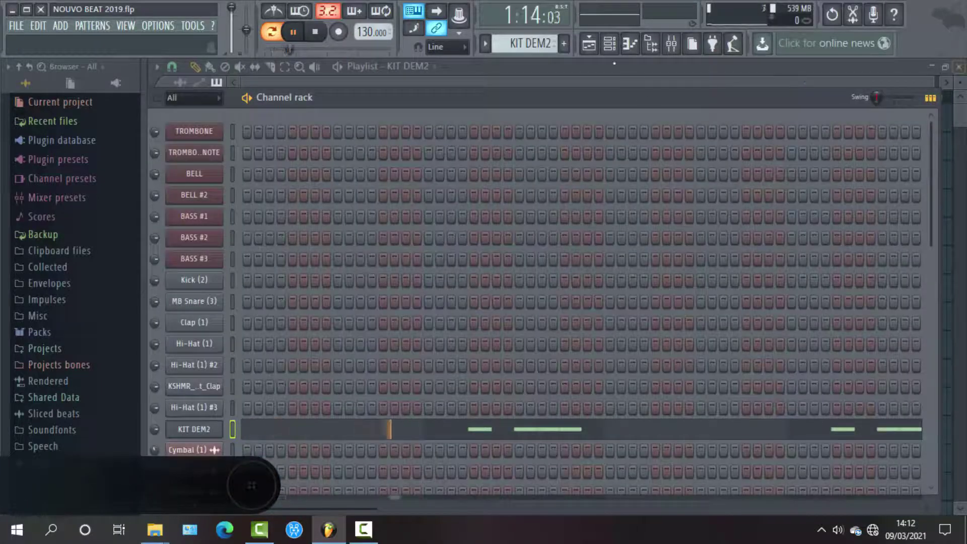
Bring back the full playlist arrangement and switch playback from pattern mode to song mode.
{"action": "left_click", "coordinate": [589, 43]}
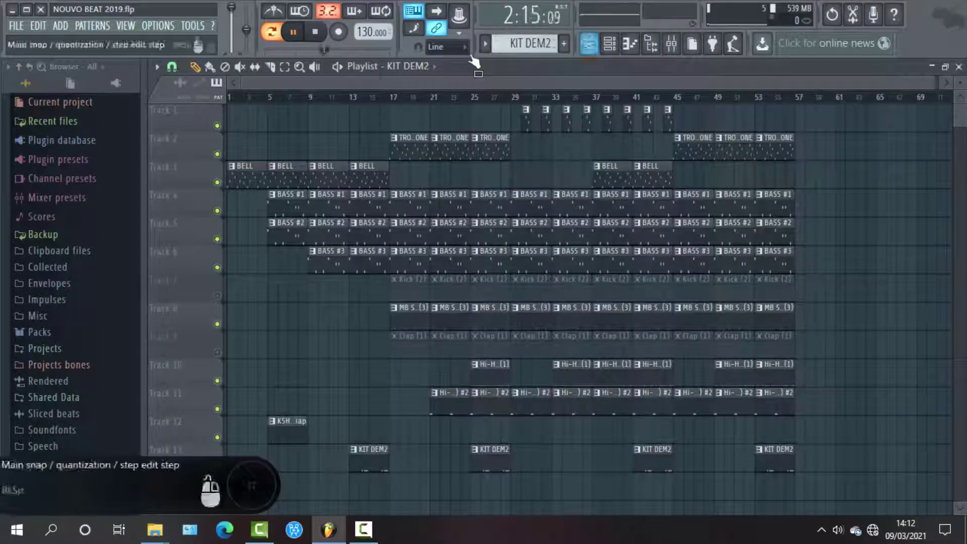
{"action": "left_click", "coordinate": [278, 32]}
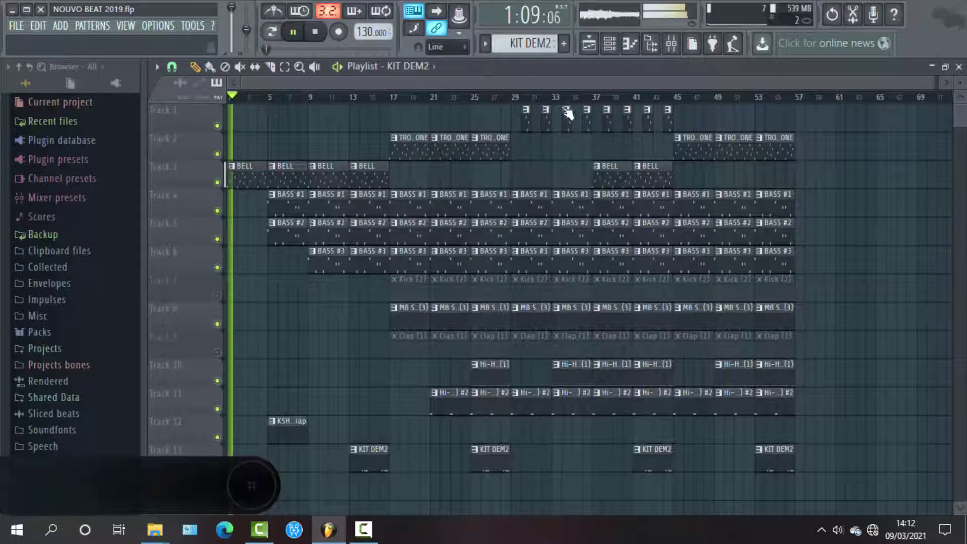